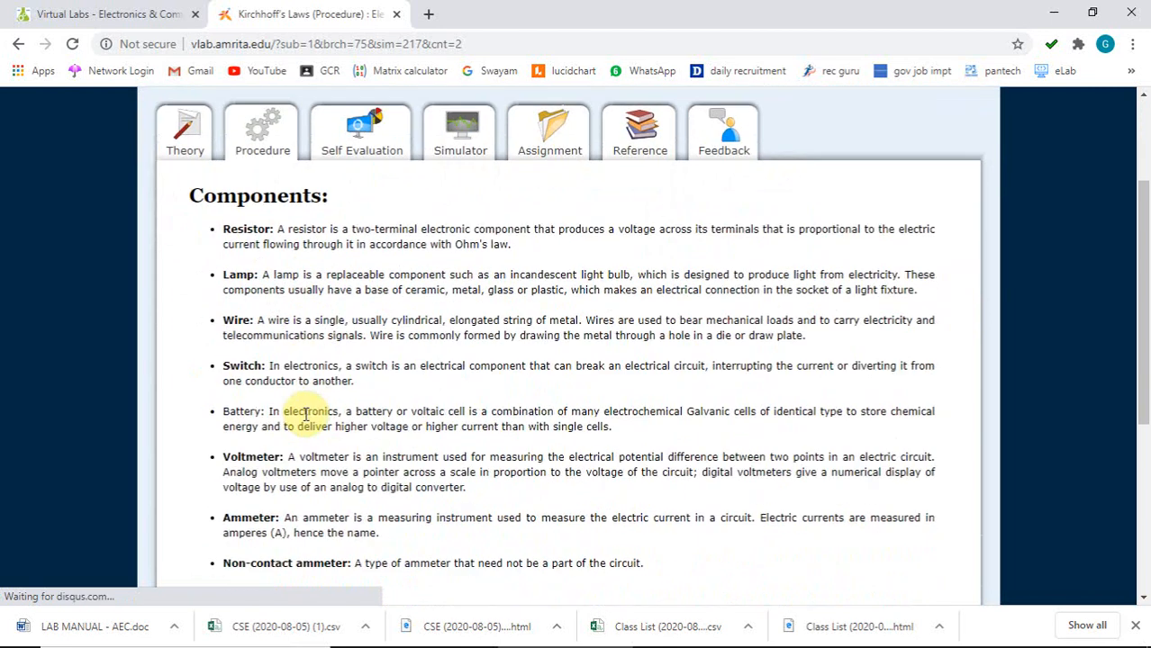
# Step: Read through the Kirchhoff's Laws procedure and the self-evaluation questions
pyautogui.scroll(-1, 306, 410)
pyautogui.scroll(-1, 309, 410)
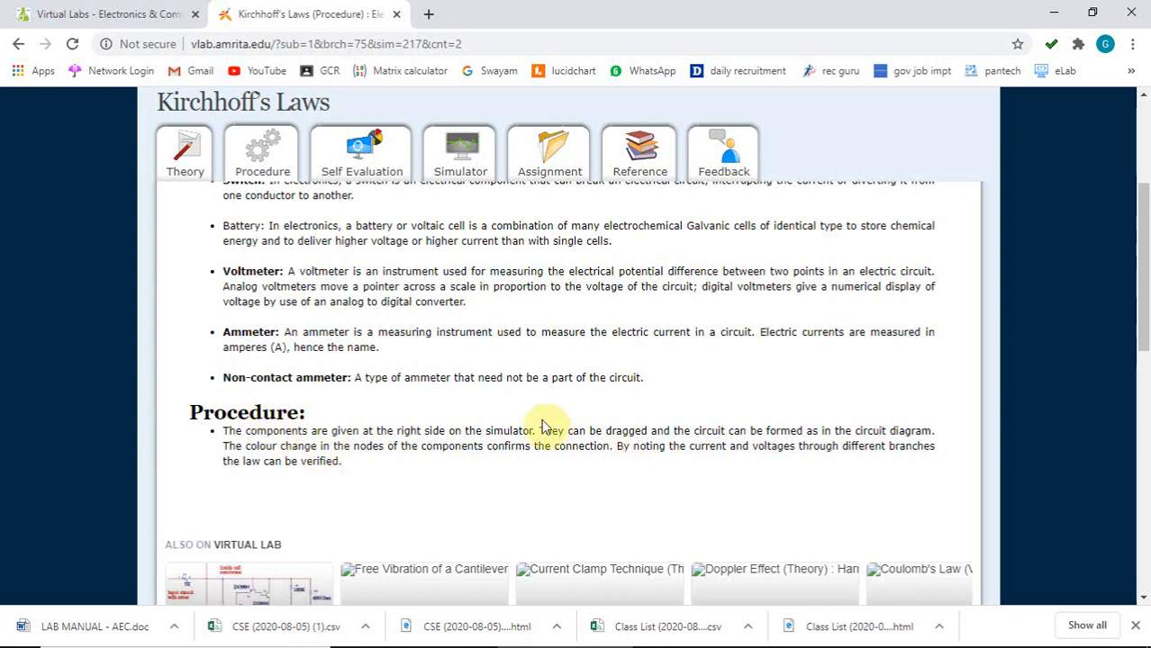
pyautogui.scroll(5, 450, 347)
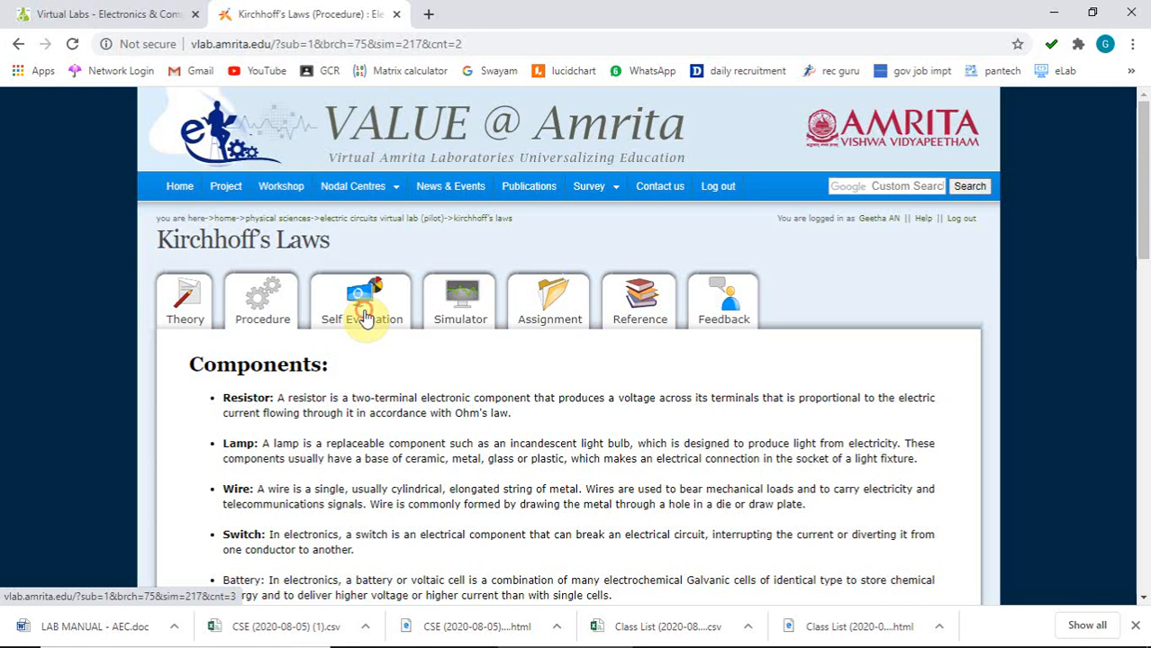
pyautogui.click(363, 315)
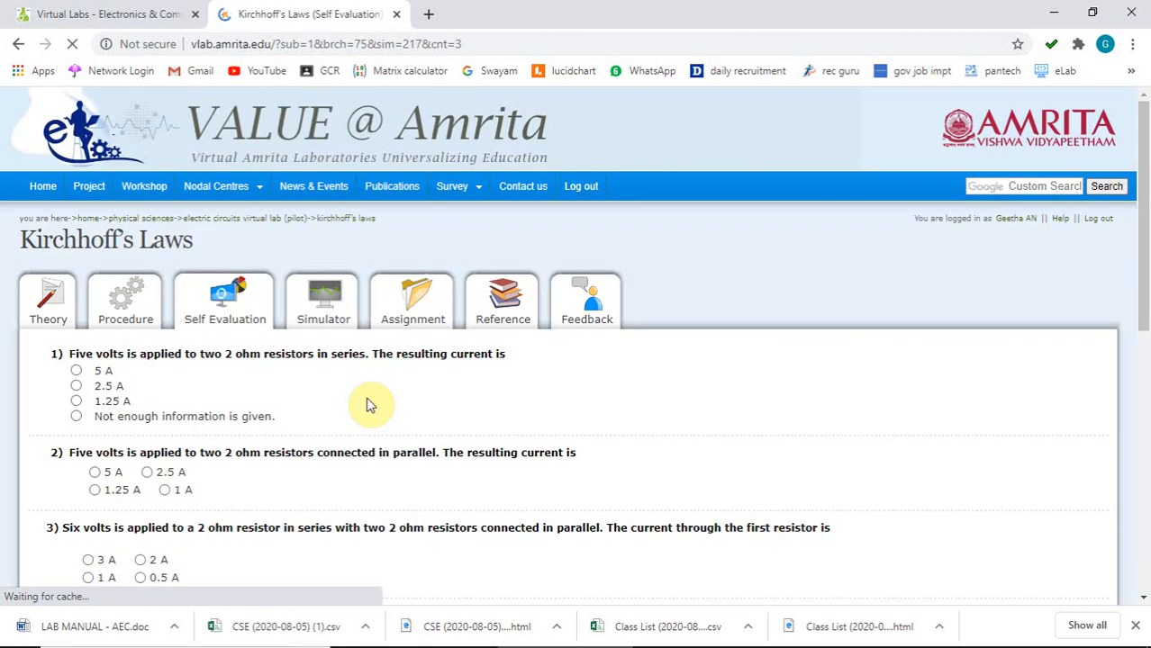
pyautogui.scroll(-2, 160, 405)
pyautogui.scroll(-2, 161, 410)
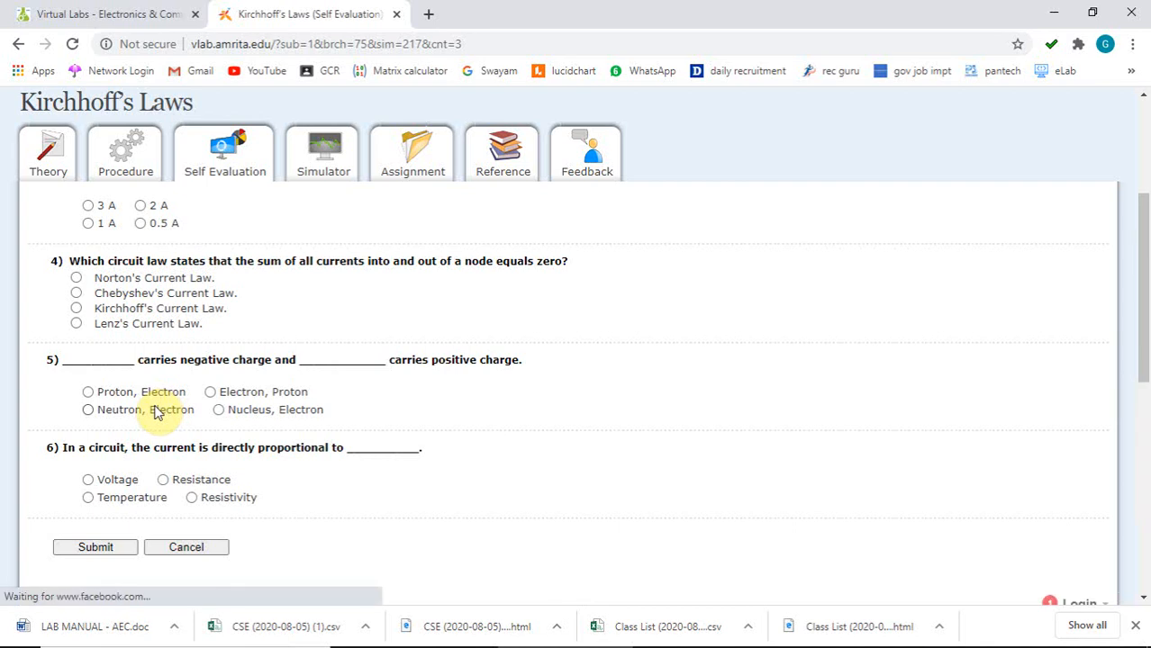
pyautogui.scroll(3, 188, 396)
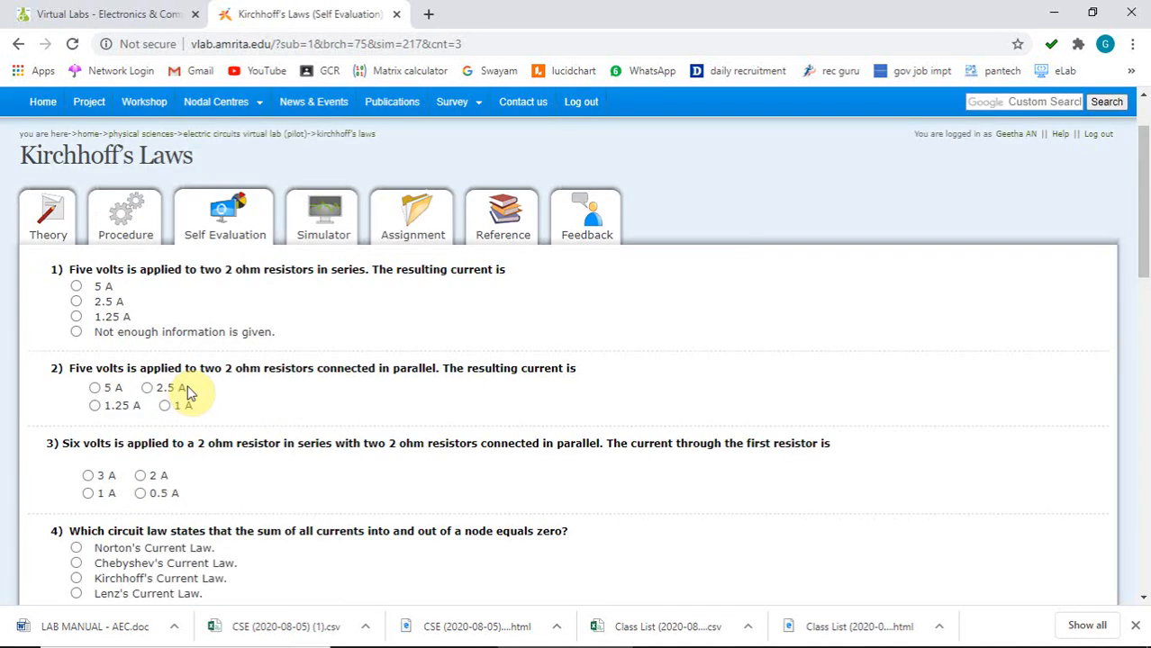
# Step: Open the DC circuit simulator in full-screen view and place a battery upright at the left side of the work area
pyautogui.click(330, 225)
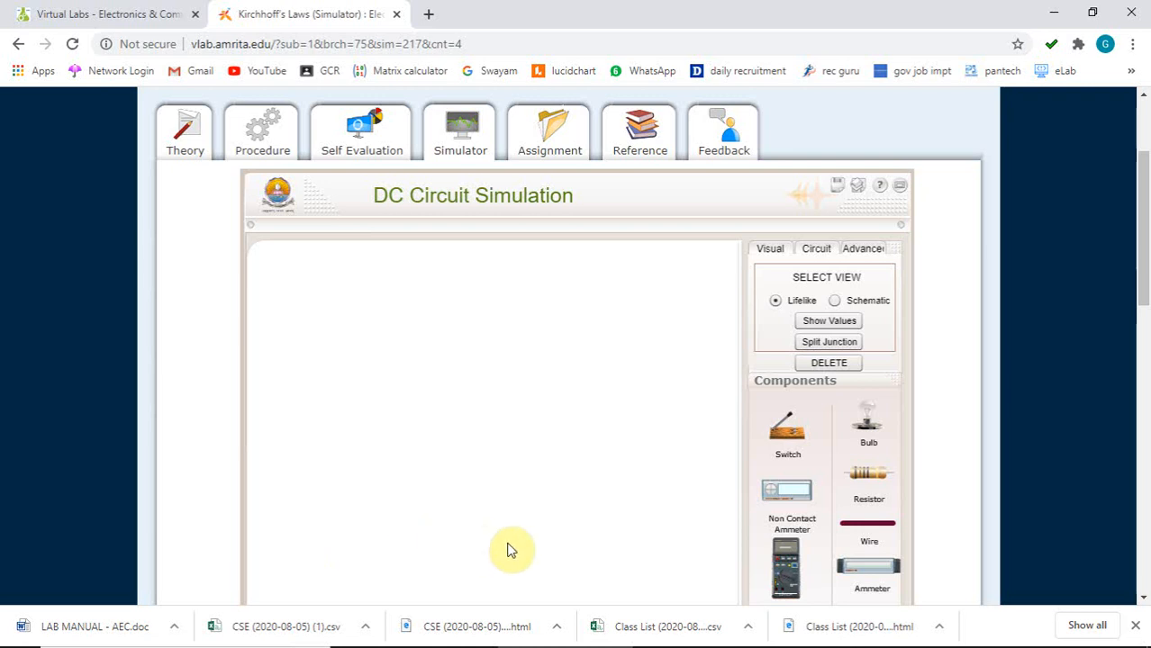
pyautogui.click(901, 191)
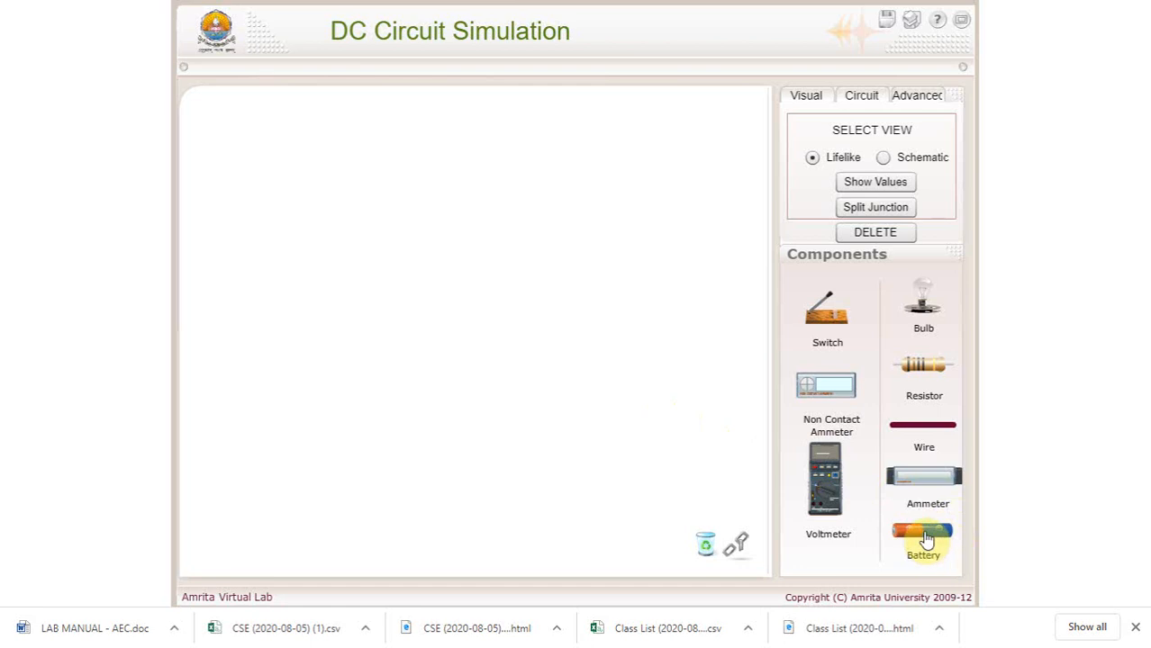
pyautogui.moveTo(927, 538); pyautogui.dragTo(283, 339)
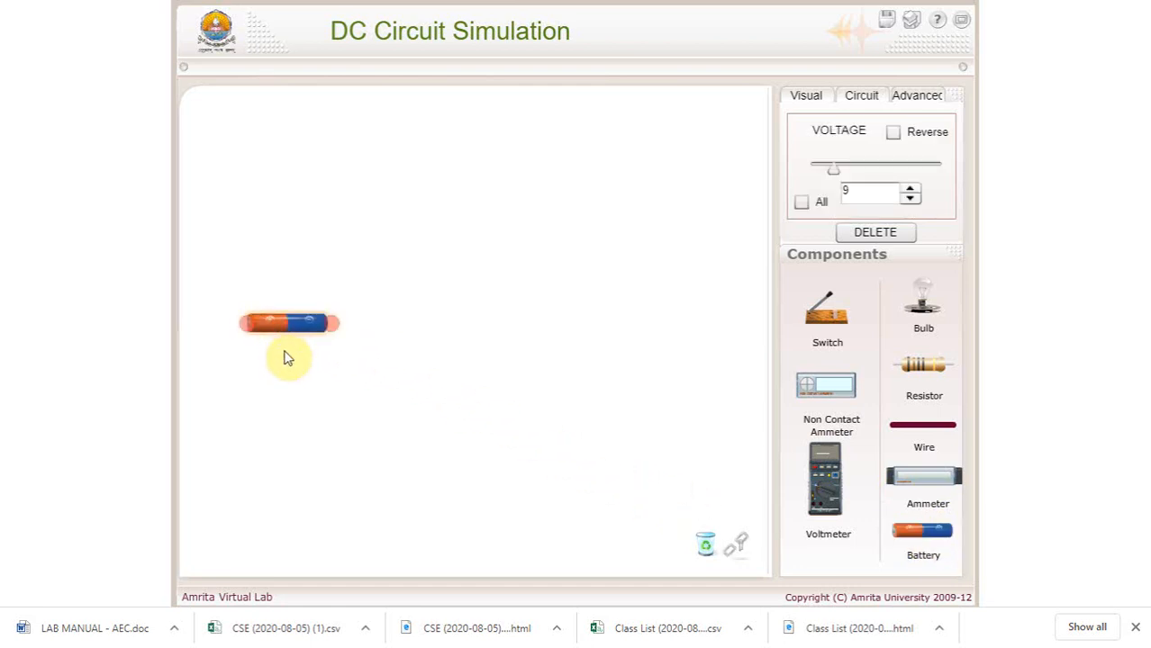
pyautogui.click(287, 352)
pyautogui.moveTo(248, 333); pyautogui.dragTo(332, 274)
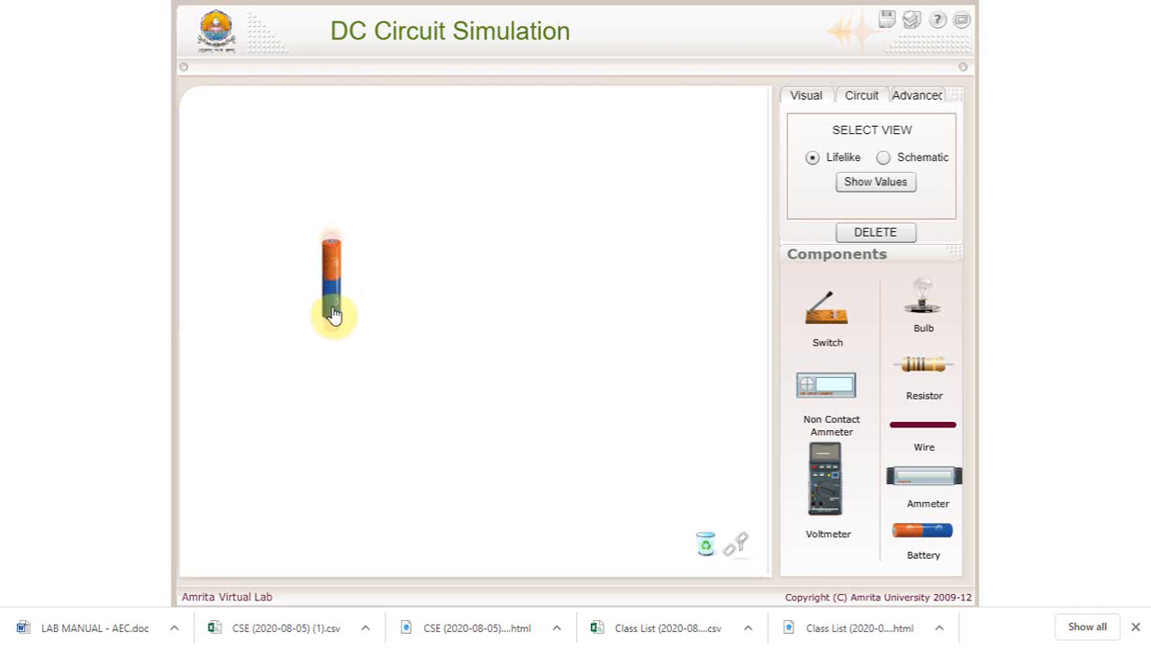
pyautogui.click(334, 289)
pyautogui.moveTo(334, 289); pyautogui.dragTo(294, 322)
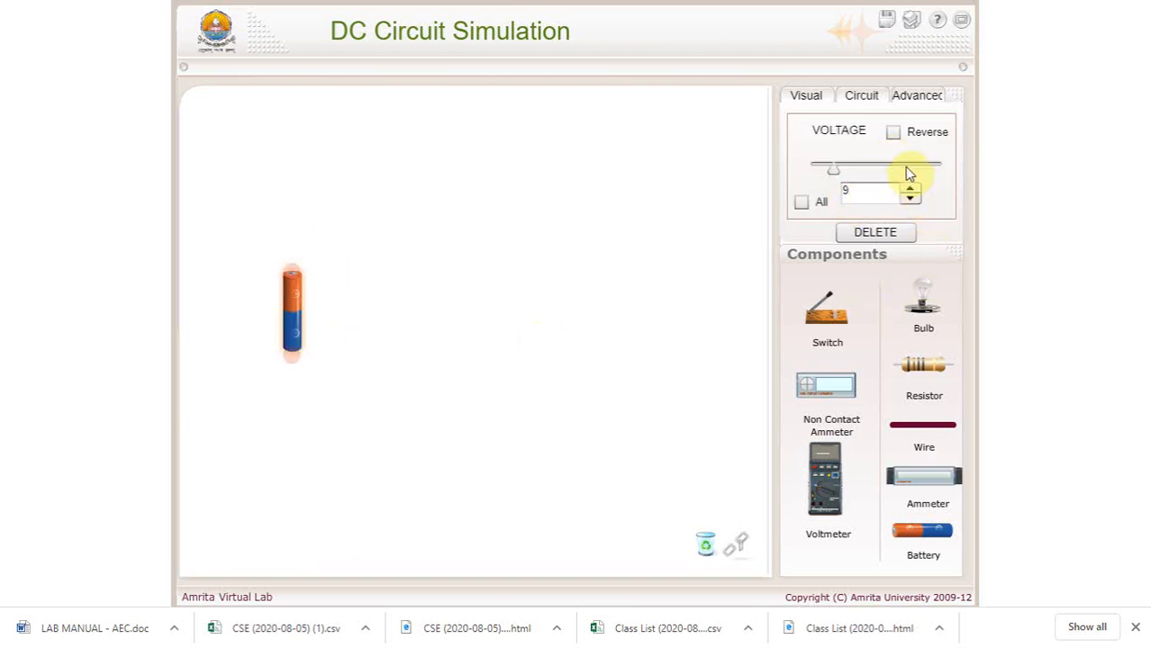
# Step: Set the battery voltage to 45 V
pyautogui.doubleClick(849, 196)
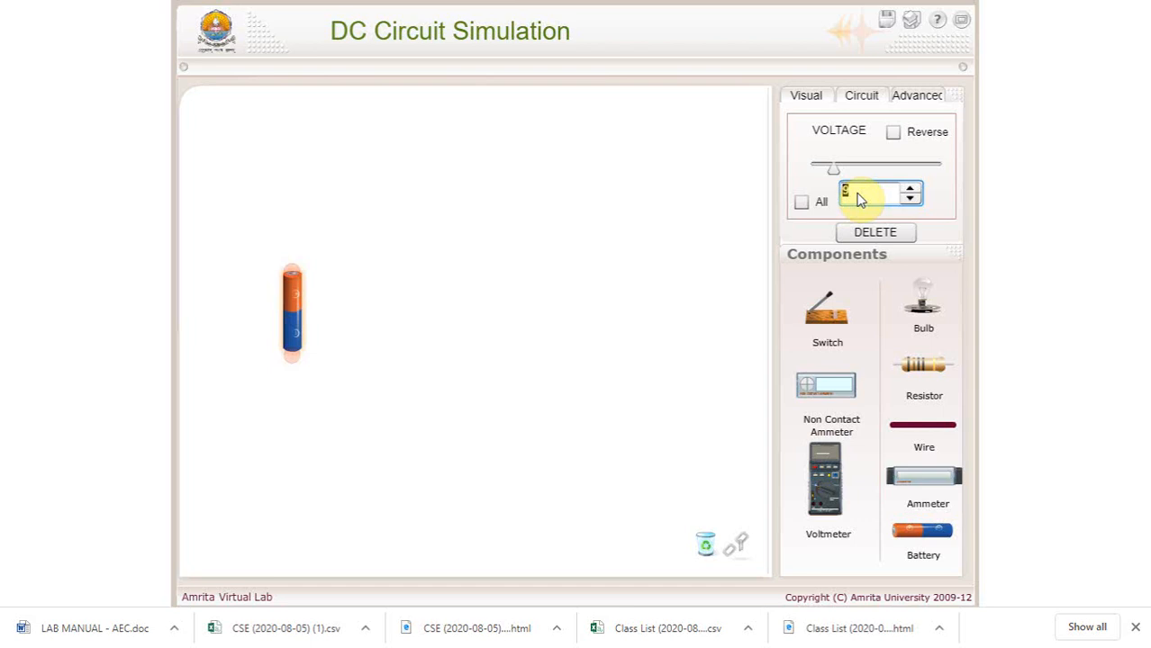
pyautogui.moveTo(833, 169); pyautogui.dragTo(862, 175)
pyautogui.moveTo(858, 174); pyautogui.dragTo(929, 183)
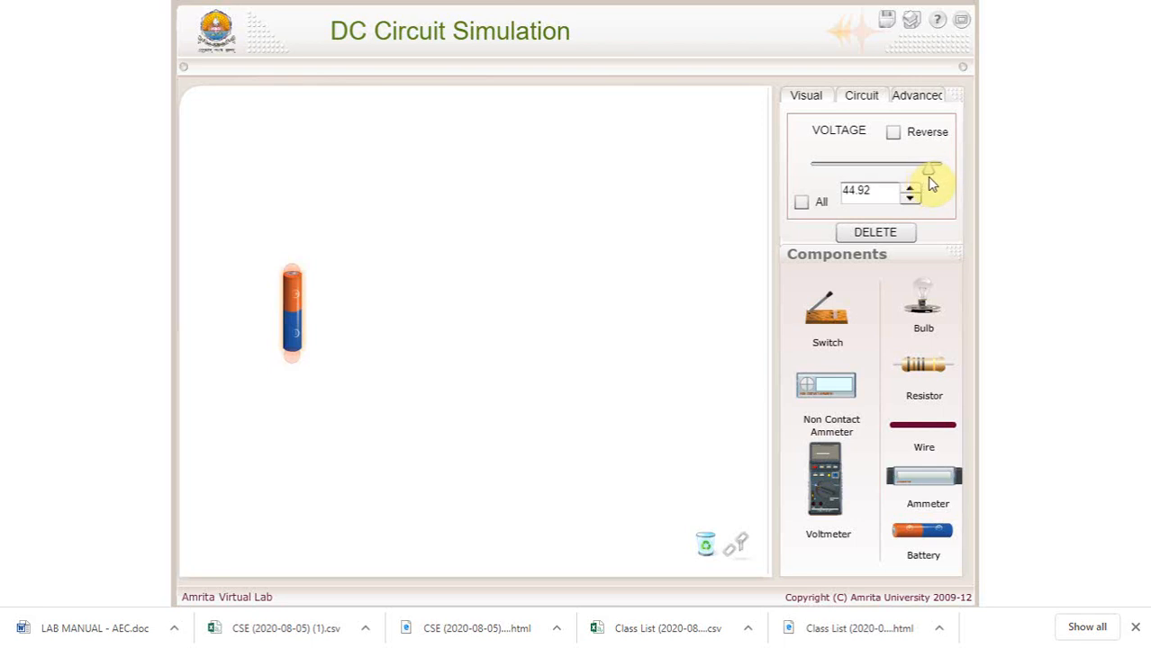
pyautogui.click(909, 187)
pyautogui.click(910, 186)
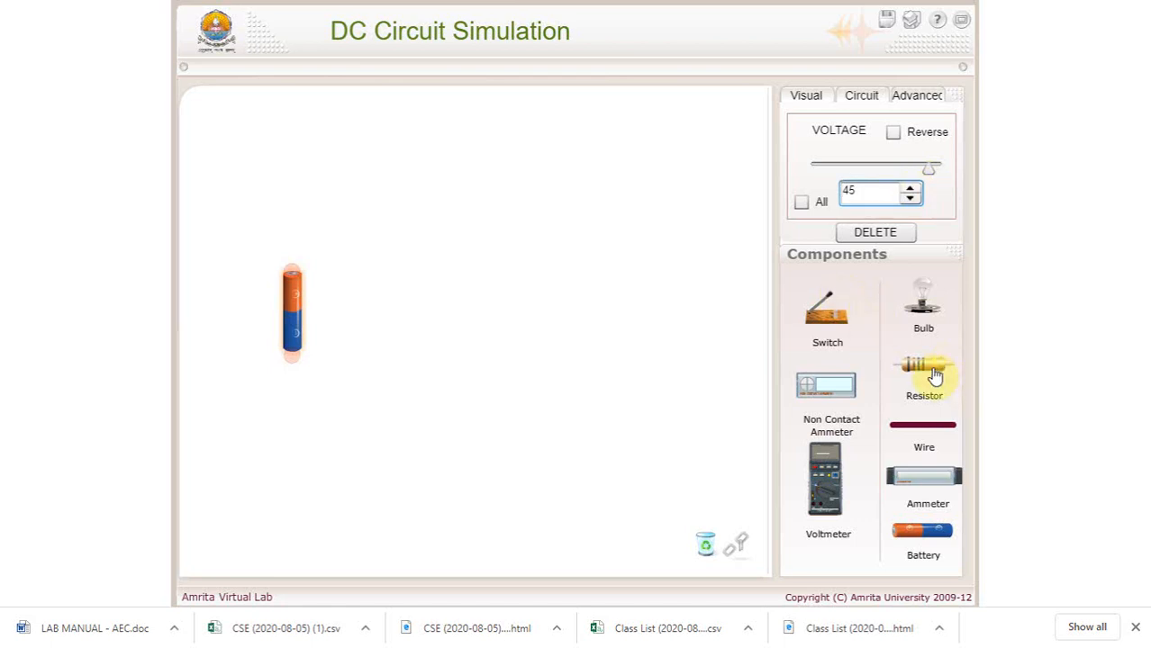
# Step: Place three resistors to form a loop with the battery: one horizontal above, one vertical opposite the battery and one horizontal below
pyautogui.moveTo(935, 375); pyautogui.dragTo(414, 214)
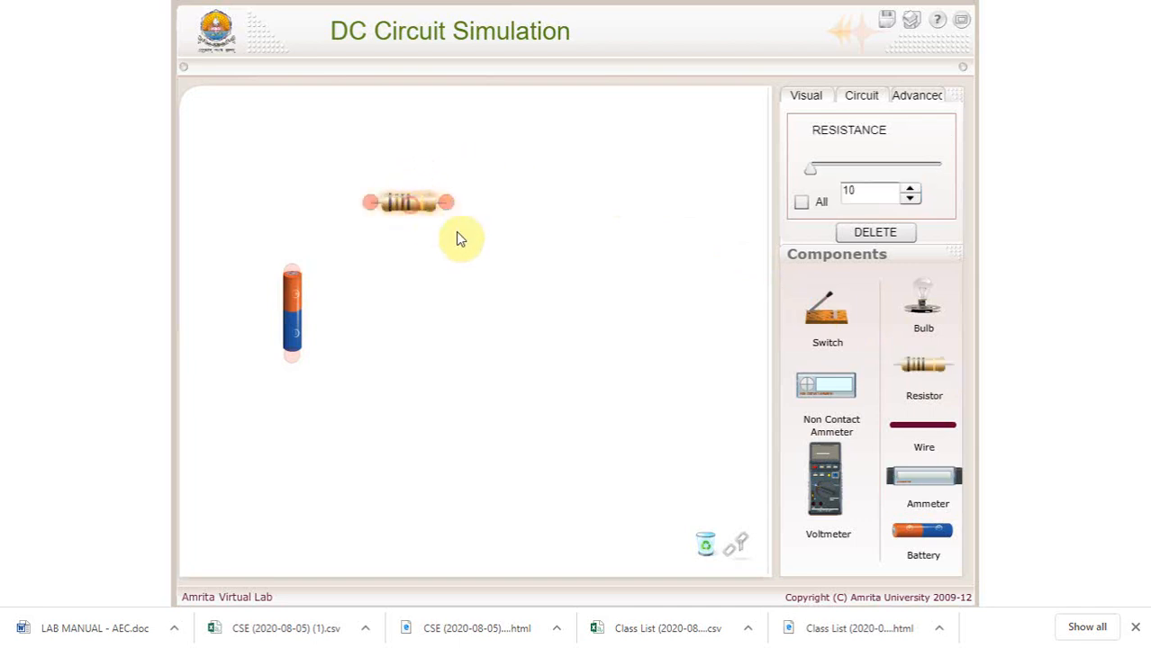
pyautogui.moveTo(931, 380); pyautogui.dragTo(524, 286)
pyautogui.moveTo(938, 378); pyautogui.dragTo(417, 392)
pyautogui.moveTo(487, 271); pyautogui.dragTo(535, 301)
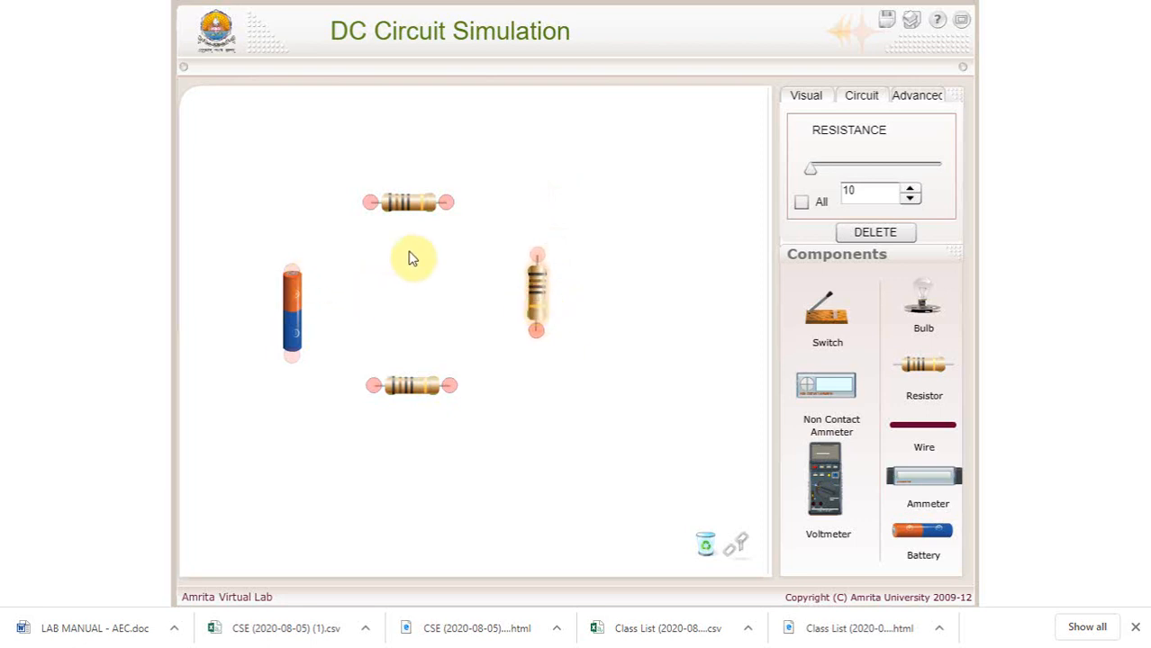
# Step: Set the upper resistor to 5000 ohms, the vertical one to 10000 ohms and the lower one to 7500 ohms
pyautogui.click(420, 211)
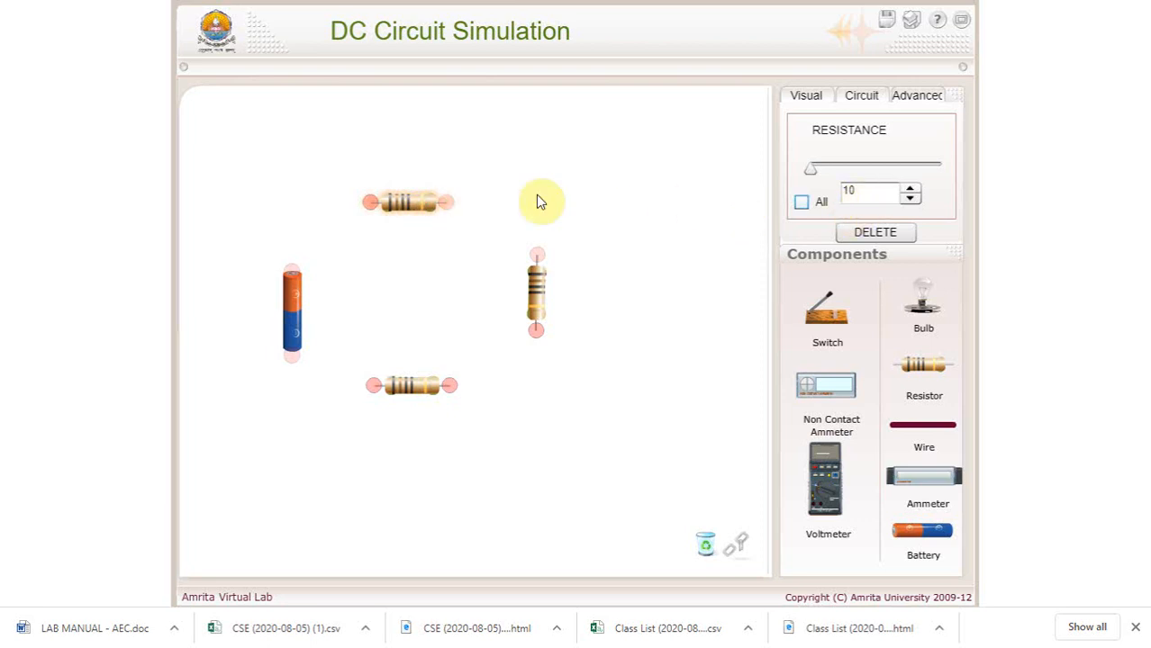
pyautogui.moveTo(810, 169); pyautogui.dragTo(873, 180)
pyautogui.click(909, 188)
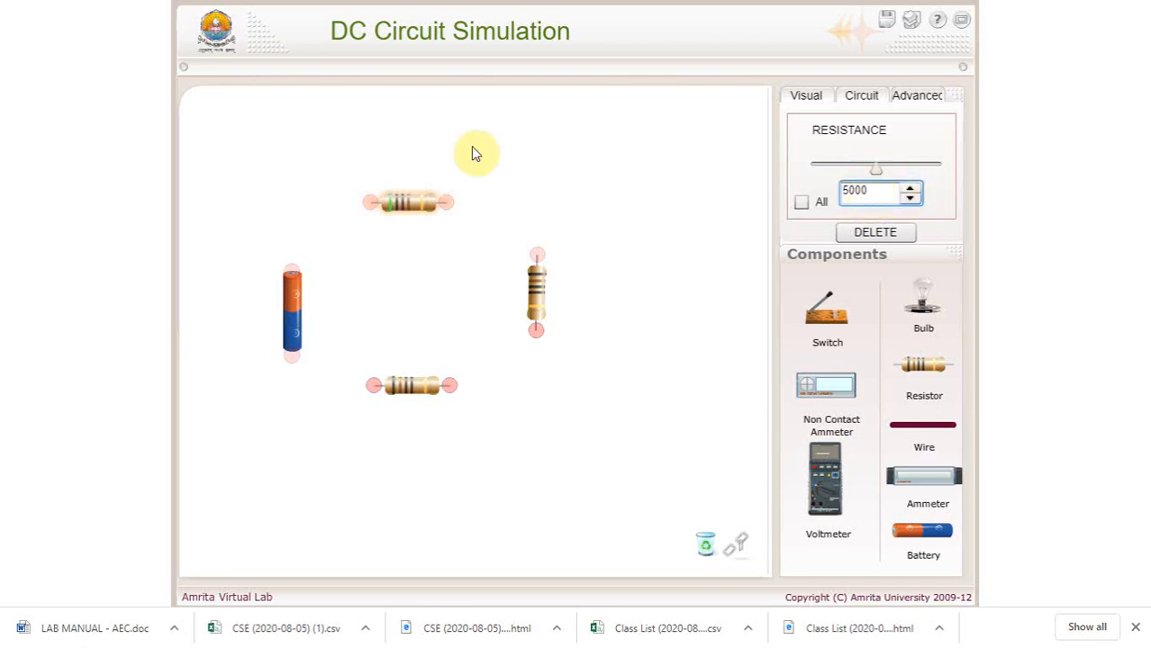
pyautogui.click(538, 299)
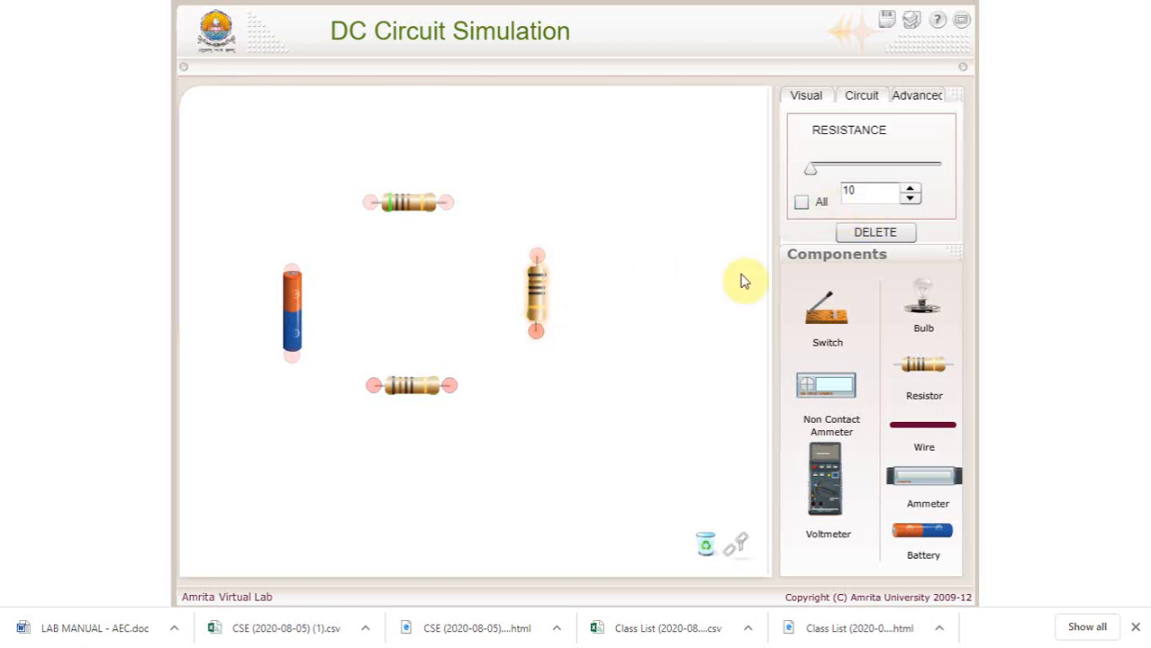
pyautogui.click(814, 173)
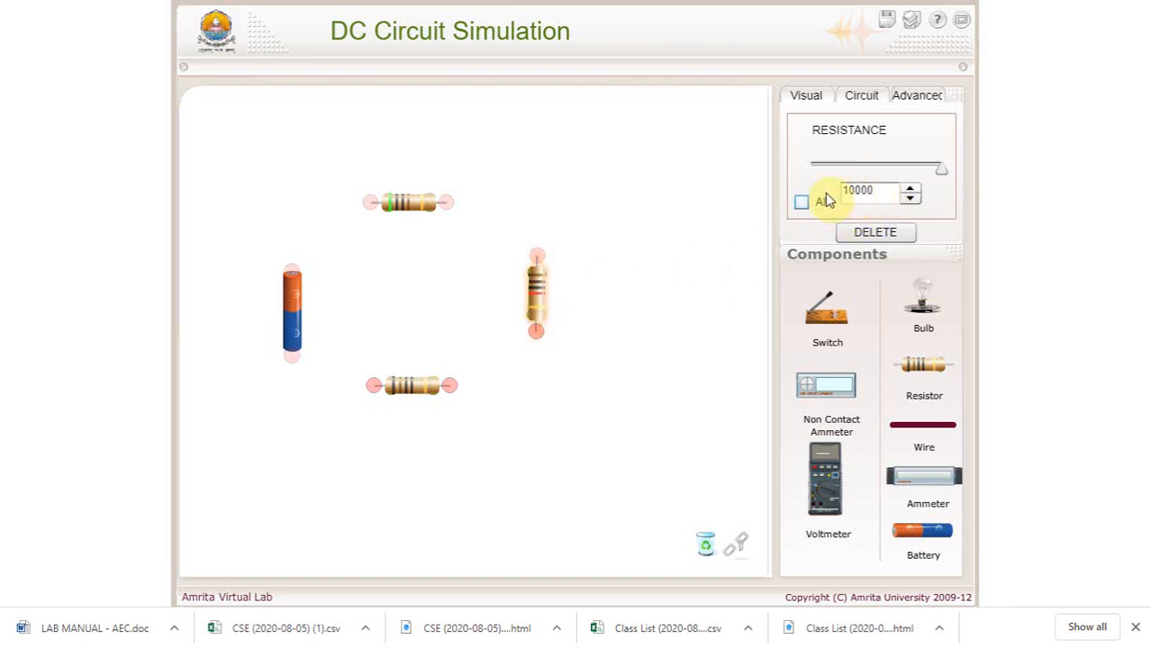
pyautogui.click(416, 386)
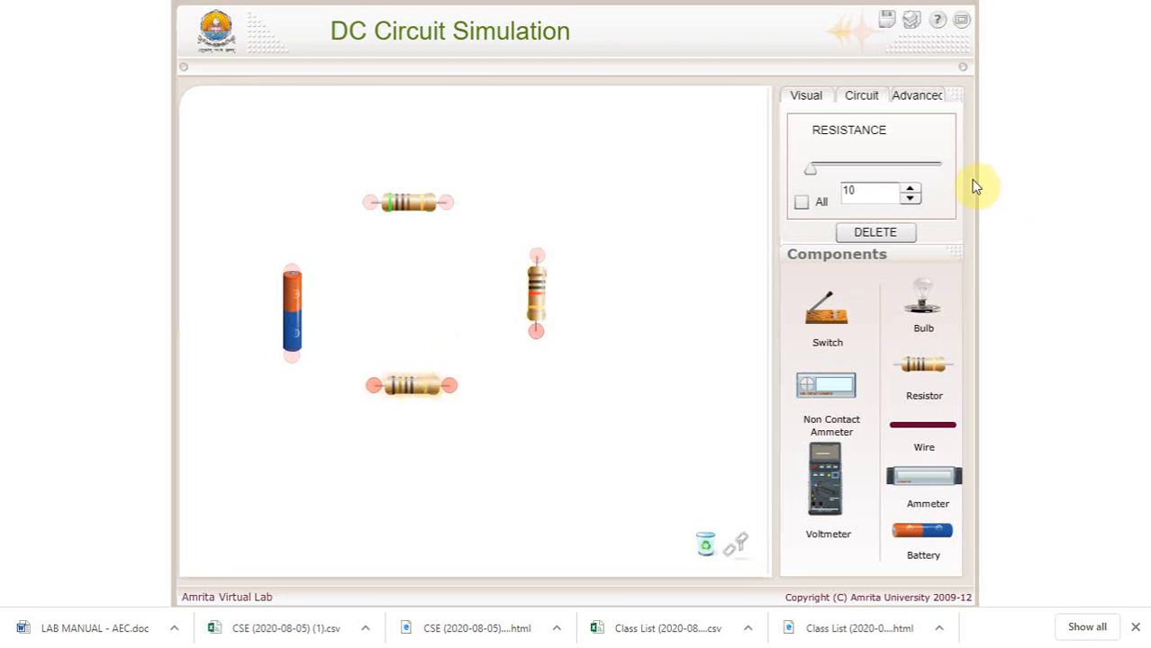
pyautogui.moveTo(813, 172); pyautogui.dragTo(910, 183)
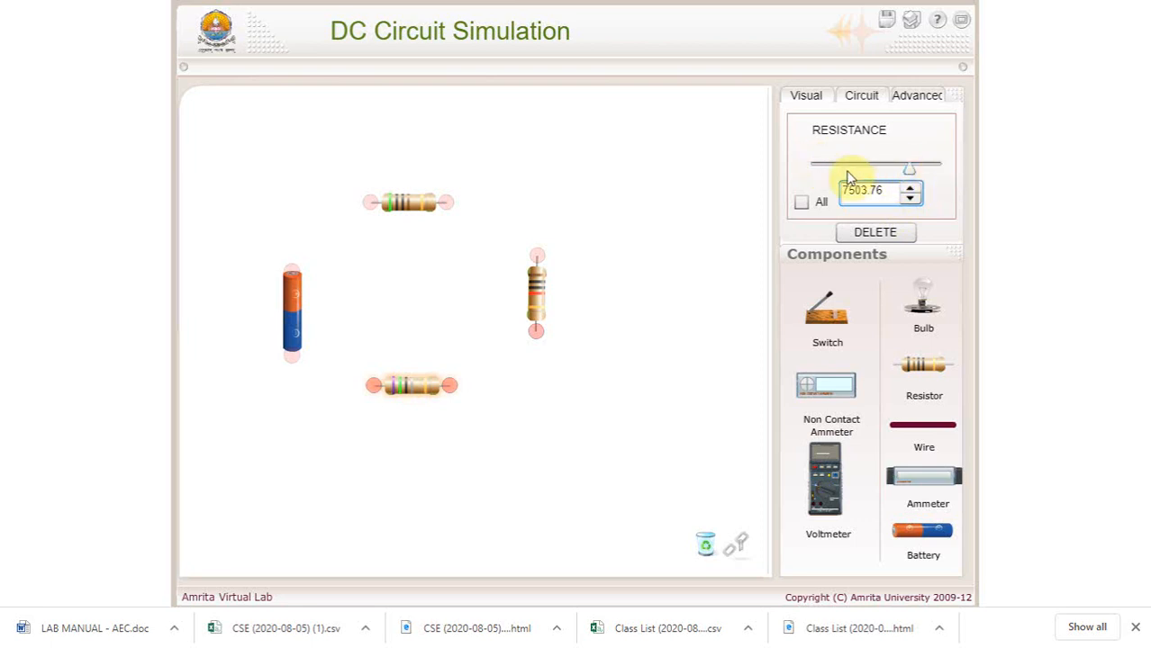
pyautogui.click(911, 200)
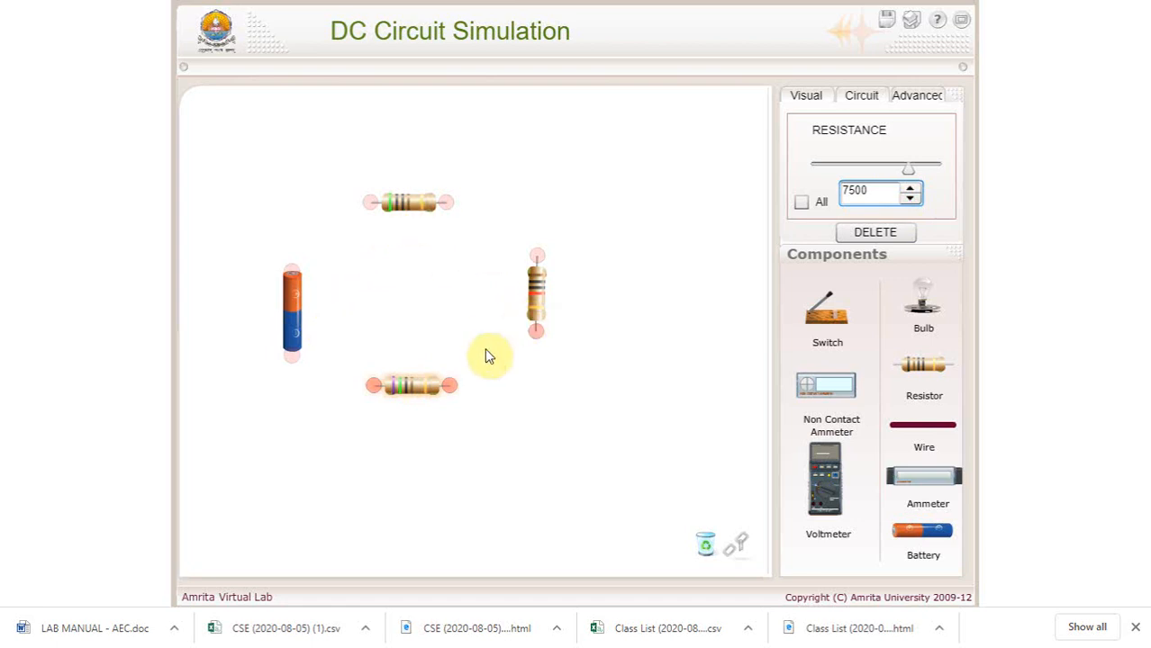
# Step: Display the component values and connect the battery and the three resistors with wires into a closed series loop
pyautogui.click(811, 100)
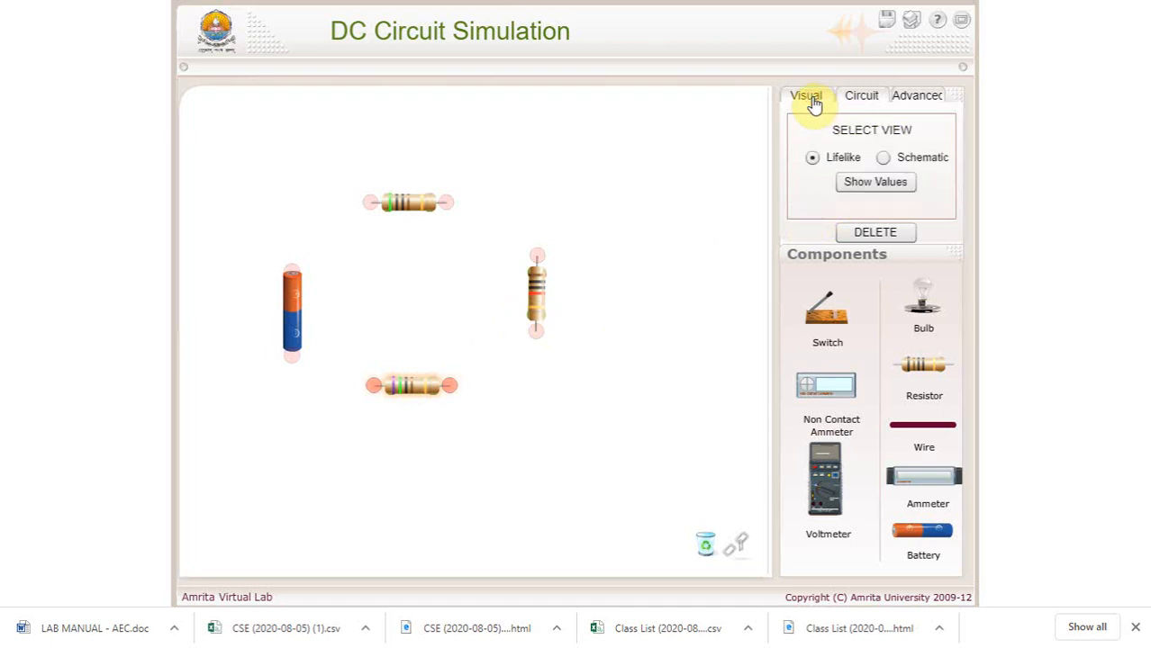
pyautogui.click(873, 185)
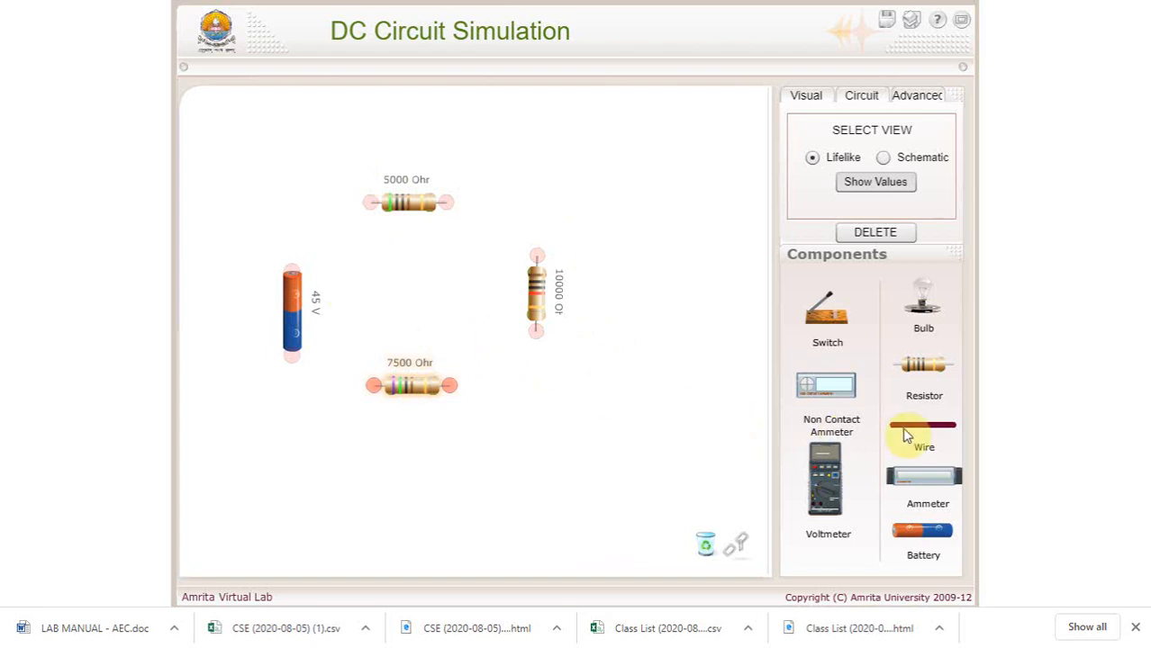
pyautogui.click(935, 428)
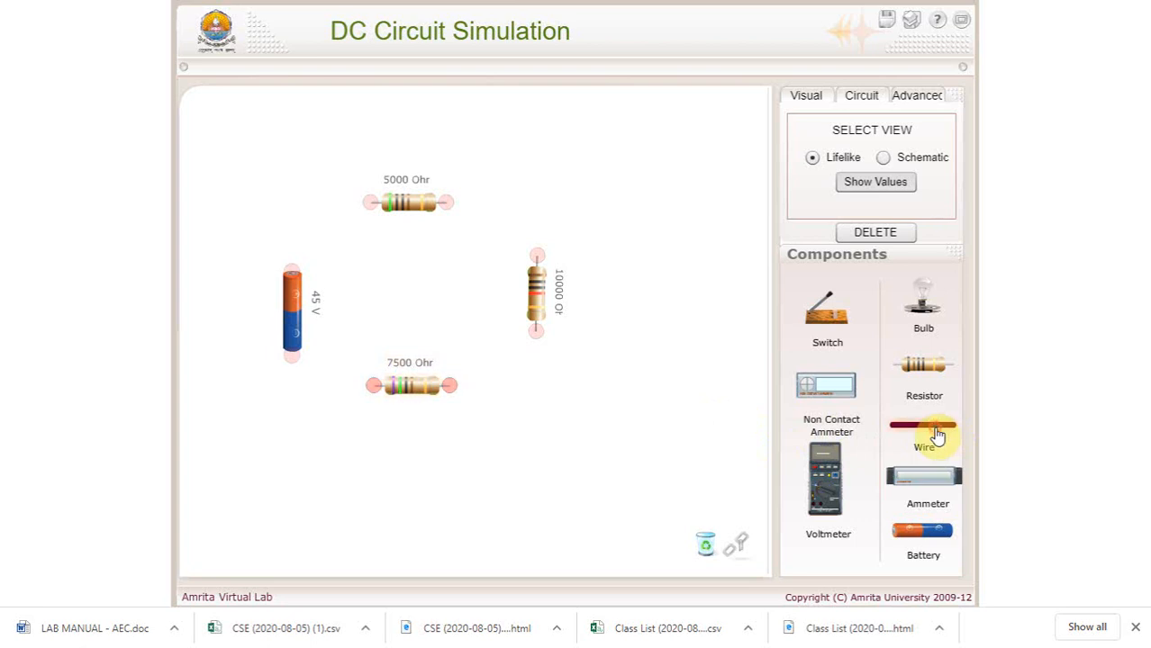
pyautogui.click(930, 427)
pyautogui.moveTo(932, 433); pyautogui.dragTo(367, 200)
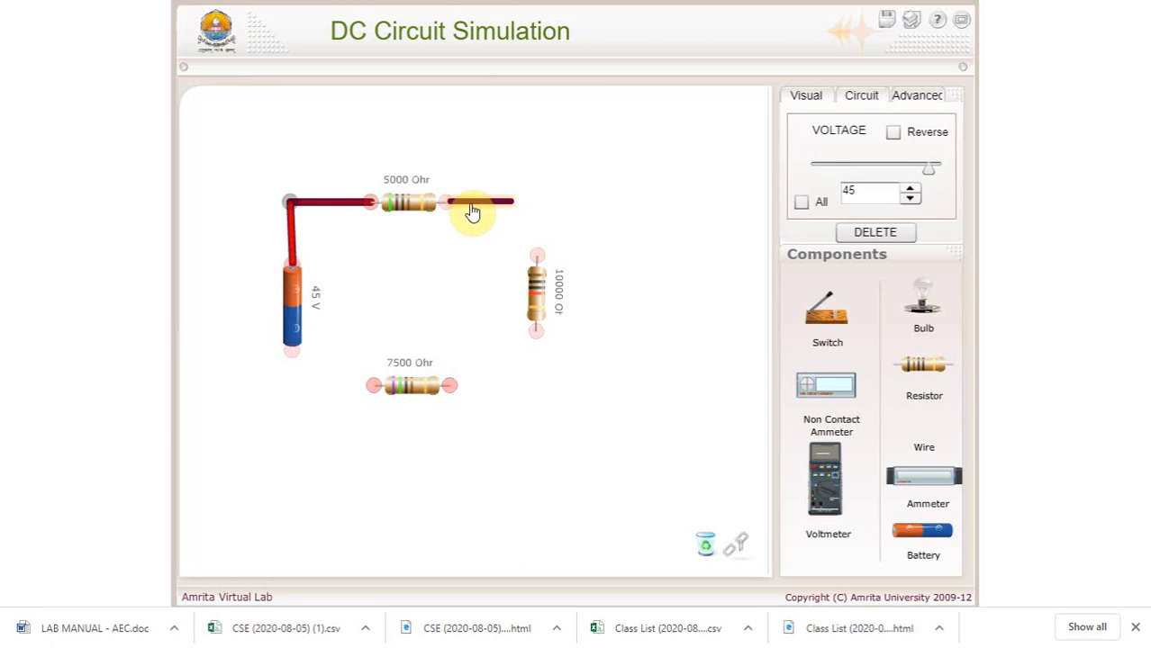
pyautogui.click(472, 214)
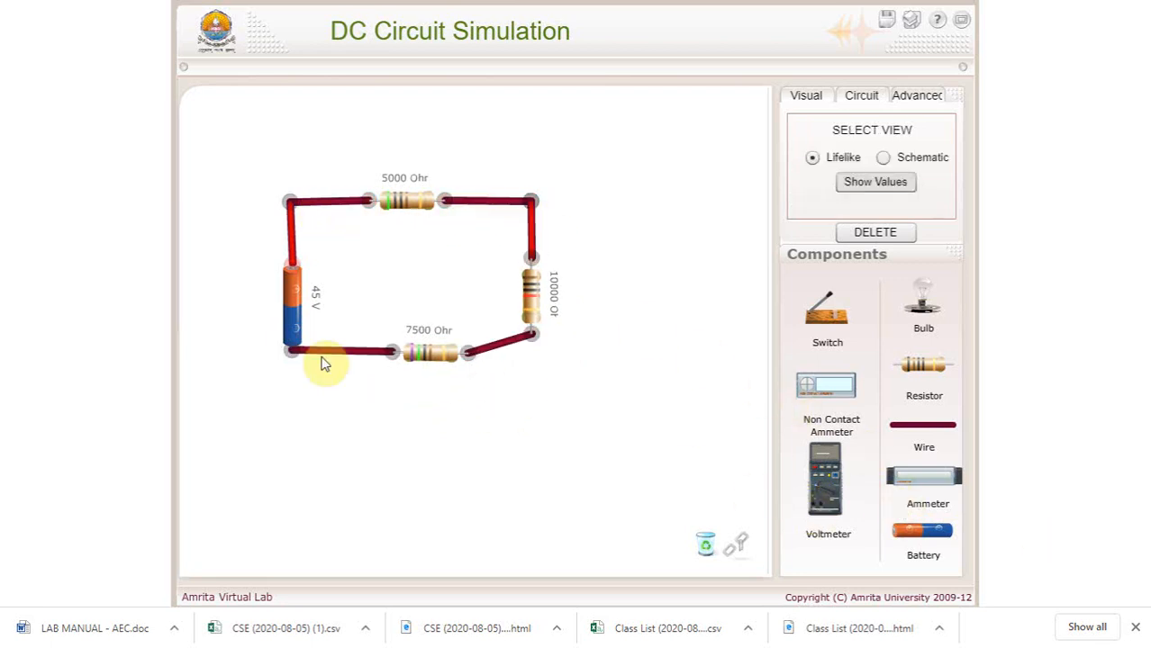
# Step: View the series circuit as a schematic diagram and return to the lifelike view
pyautogui.click(909, 159)
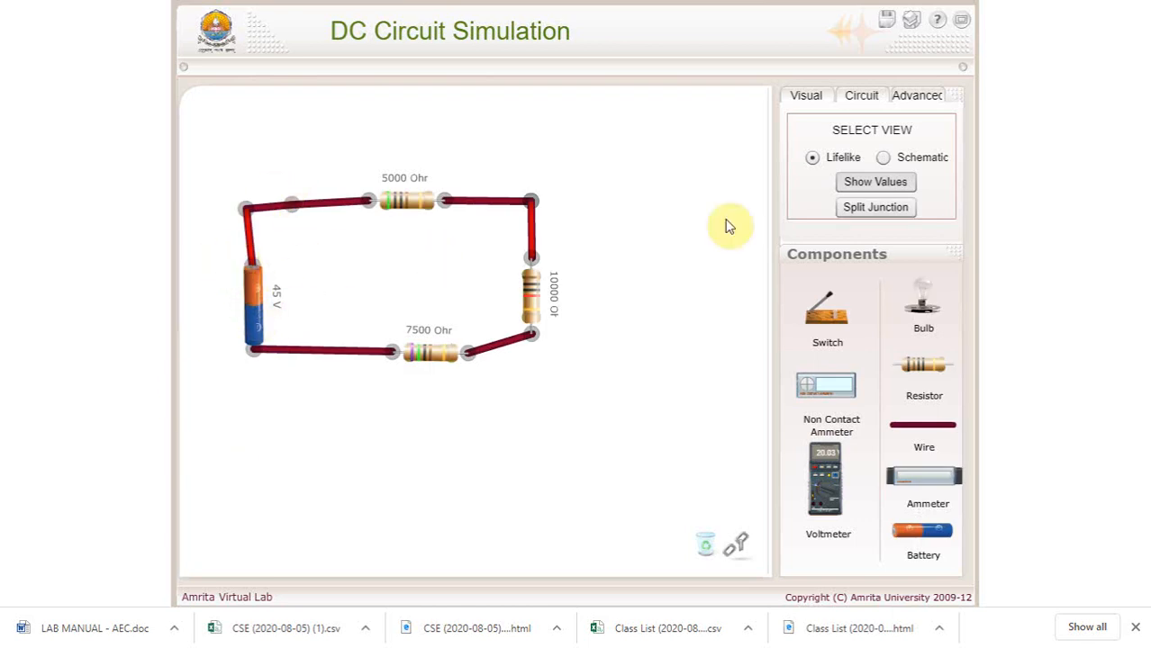
pyautogui.click(916, 164)
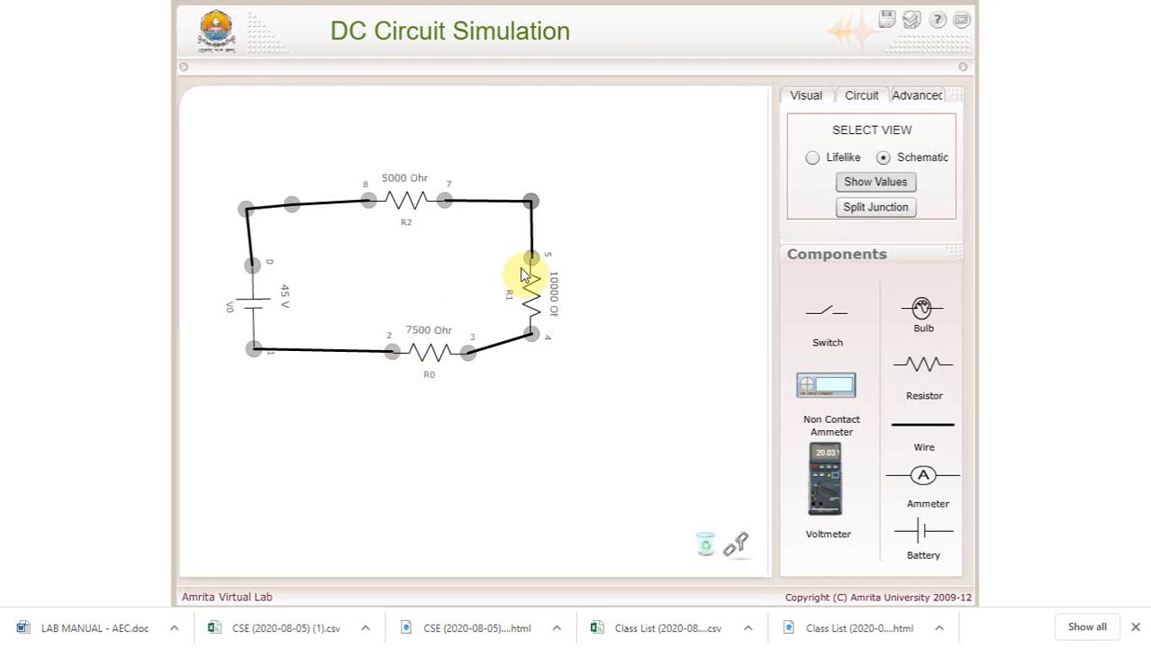
pyautogui.click(829, 163)
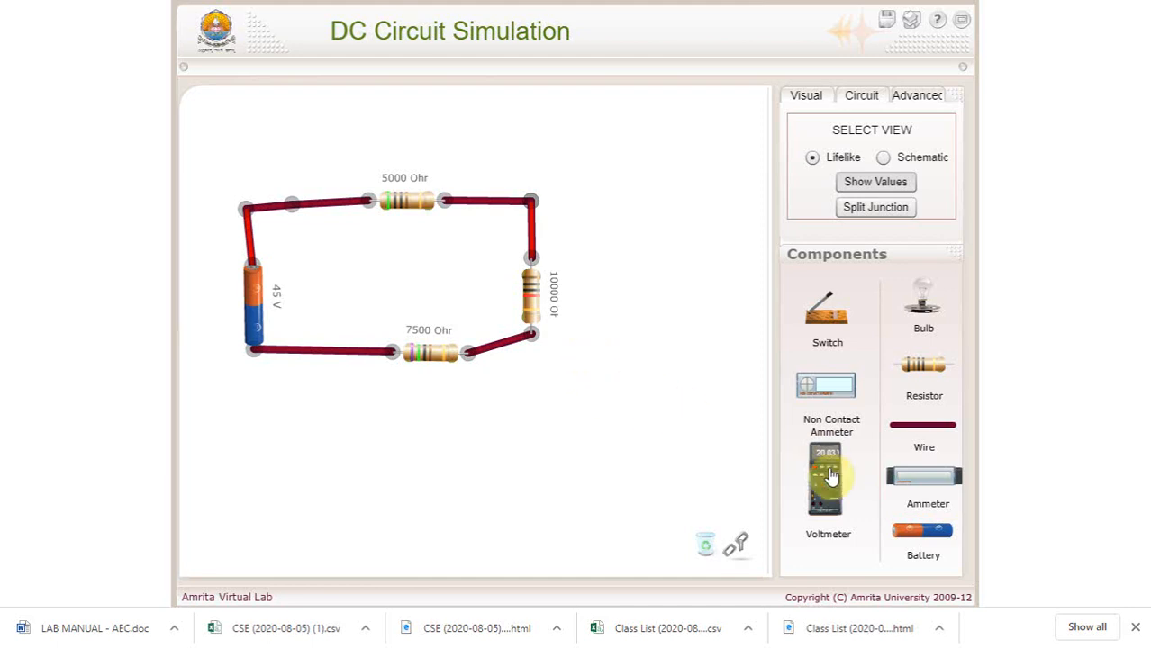
# Step: Measure the voltage across the 10000, 7500 and 5000 ohm resistors with the voltmeter and return the meter to the component list
pyautogui.moveTo(826, 468); pyautogui.dragTo(662, 255)
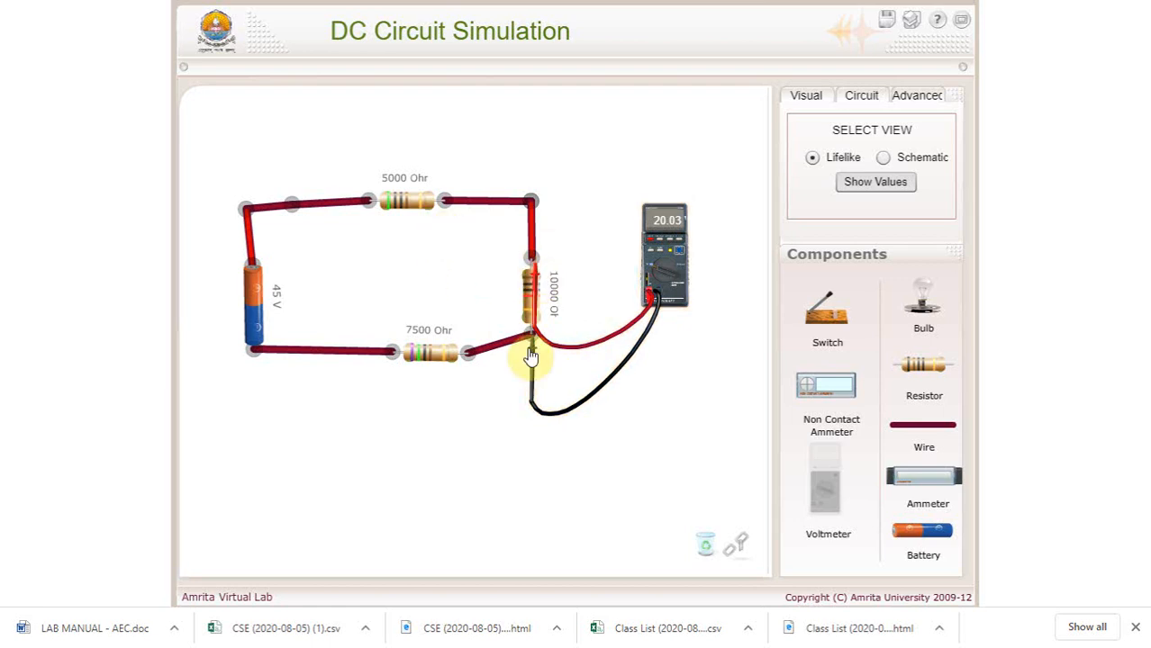
pyautogui.moveTo(671, 261); pyautogui.dragTo(251, 466)
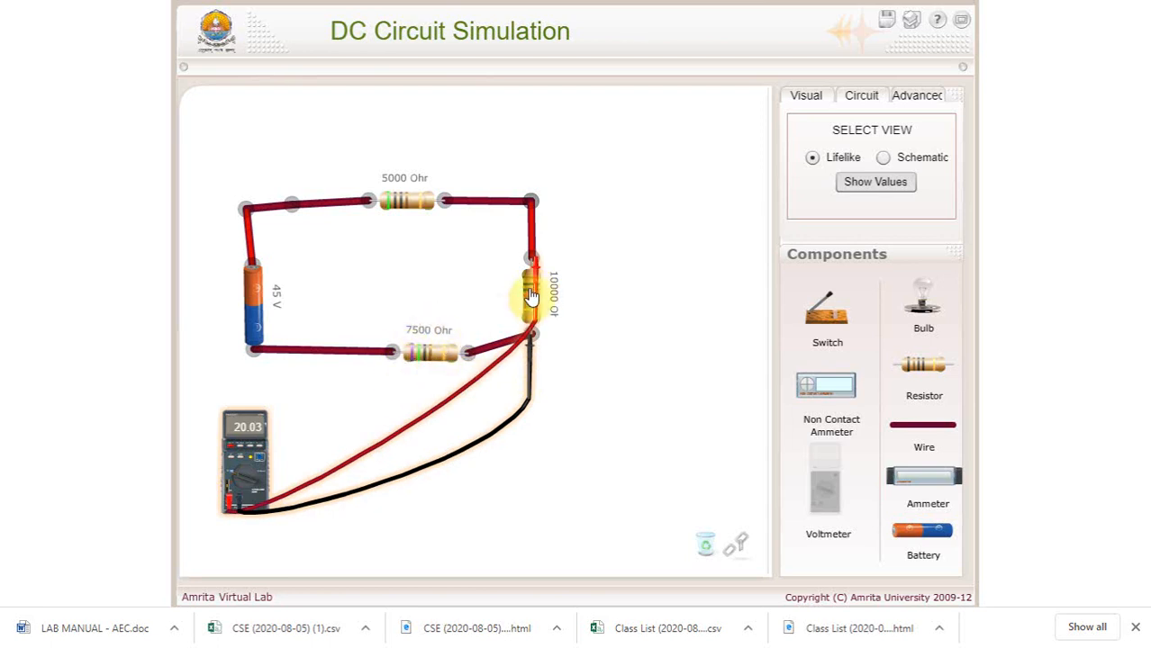
pyautogui.moveTo(537, 292); pyautogui.dragTo(393, 392)
pyautogui.click(533, 339)
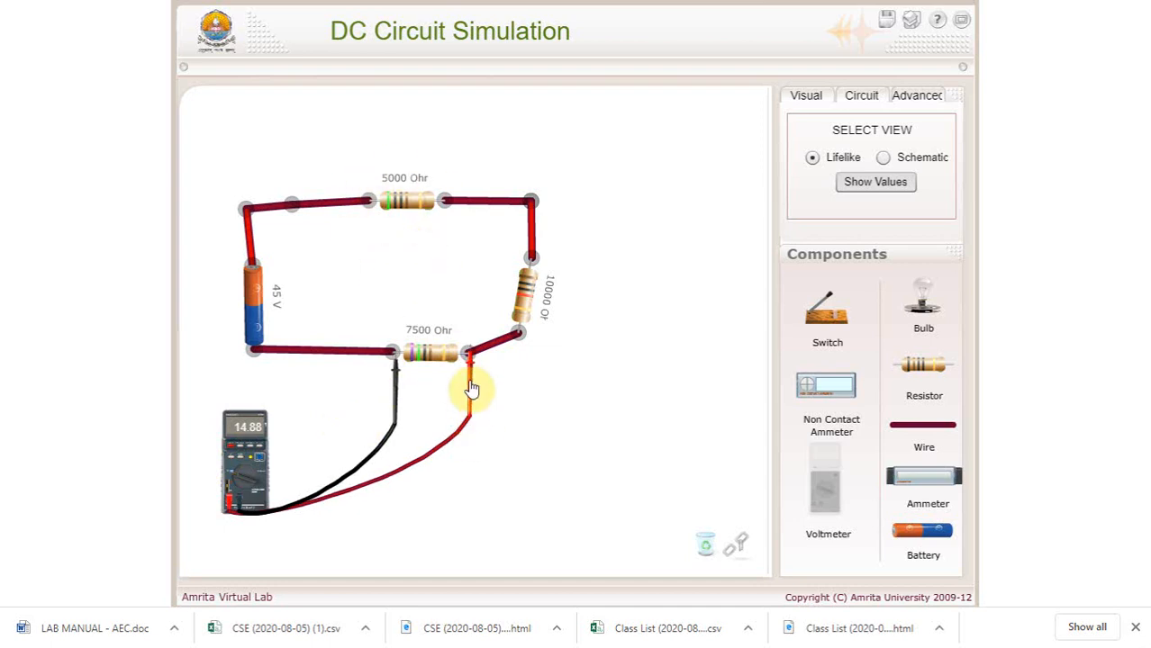
pyautogui.moveTo(473, 387); pyautogui.dragTo(370, 241)
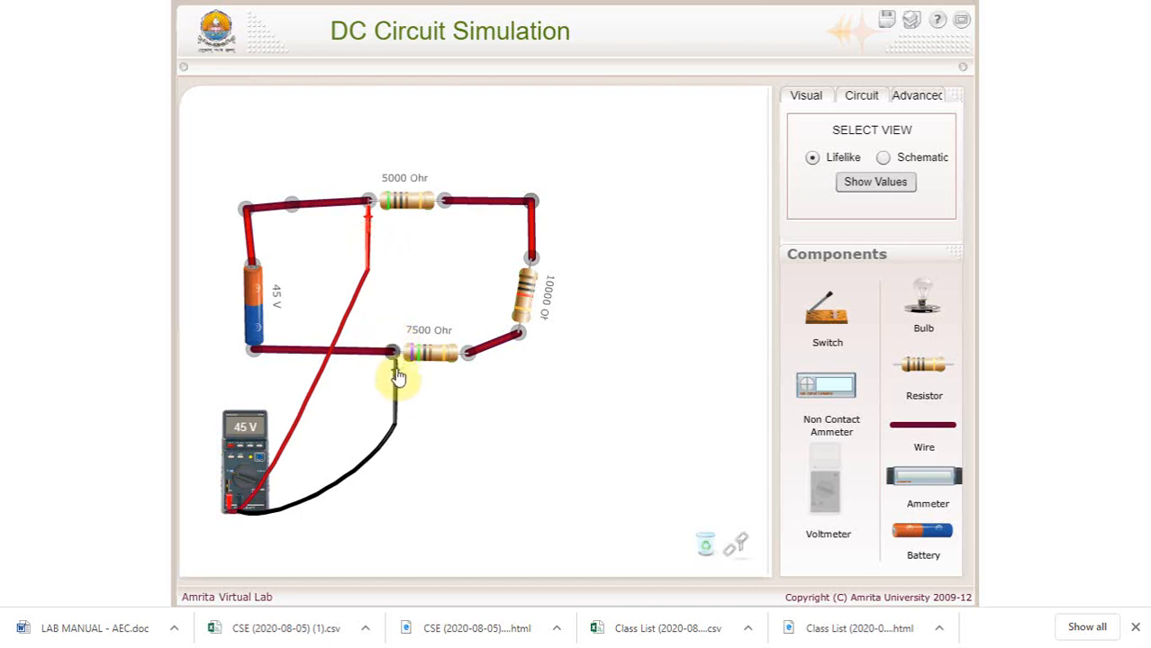
pyautogui.moveTo(398, 386); pyautogui.dragTo(444, 227)
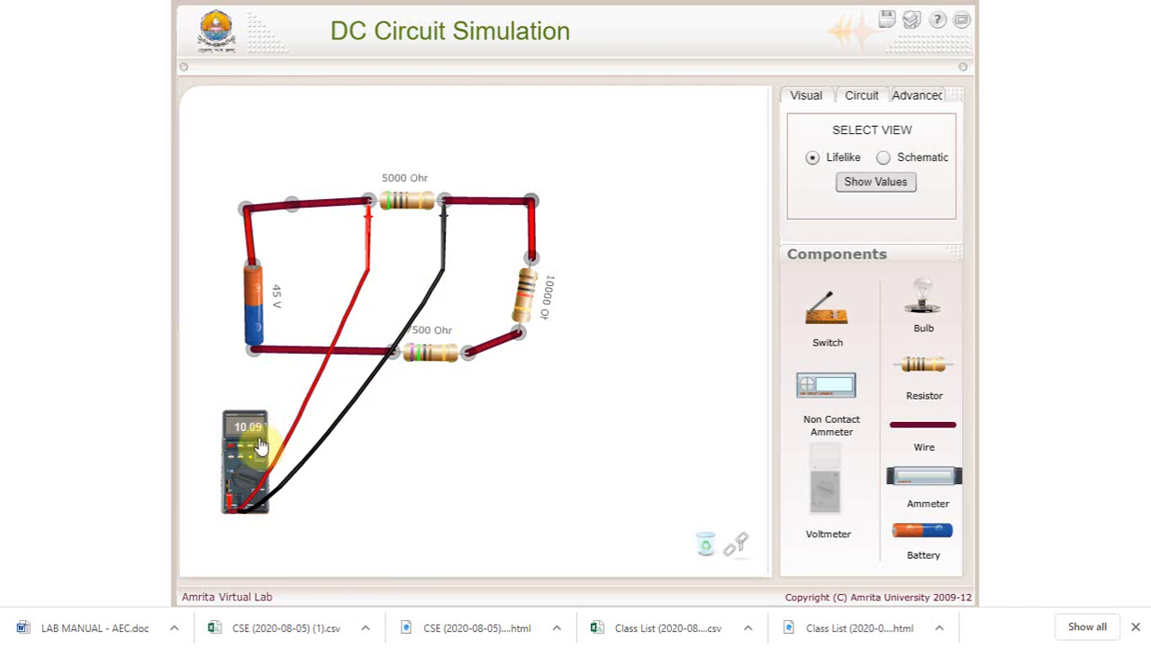
pyautogui.moveTo(255, 450); pyautogui.dragTo(844, 488)
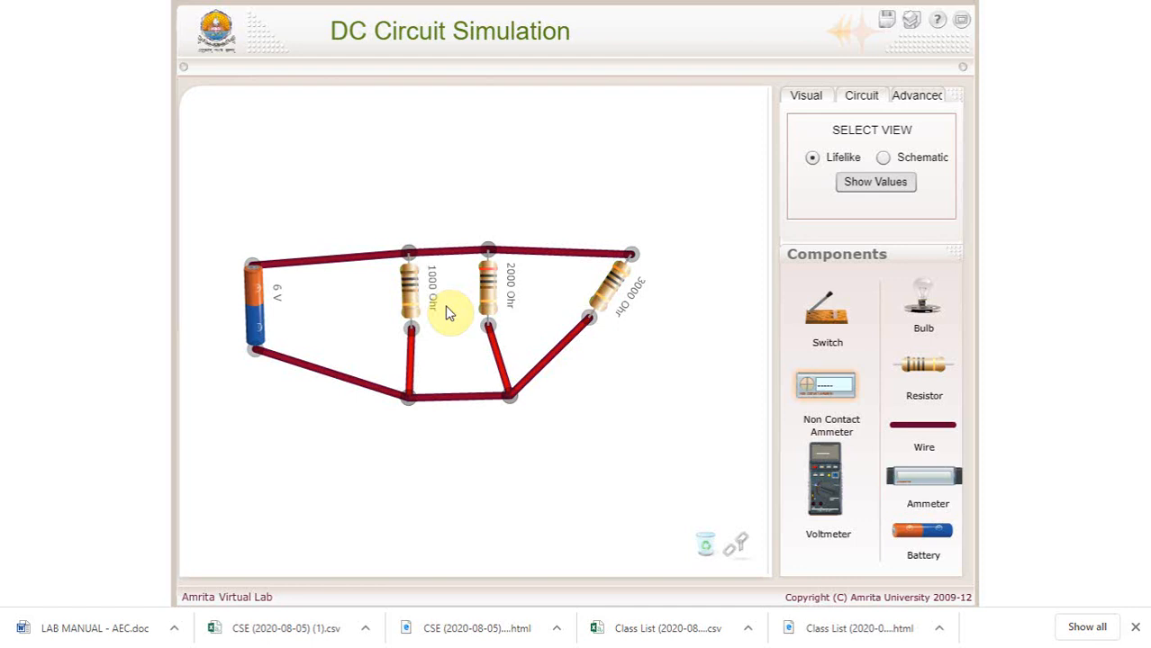
# Step: Measure the parallel circuit's current with the non-contact ammeter on the battery's supply wire, the 1000 ohm branch and the 3000 ohm branch, ending at the supply wire
pyautogui.moveTo(806, 385); pyautogui.dragTo(341, 268)
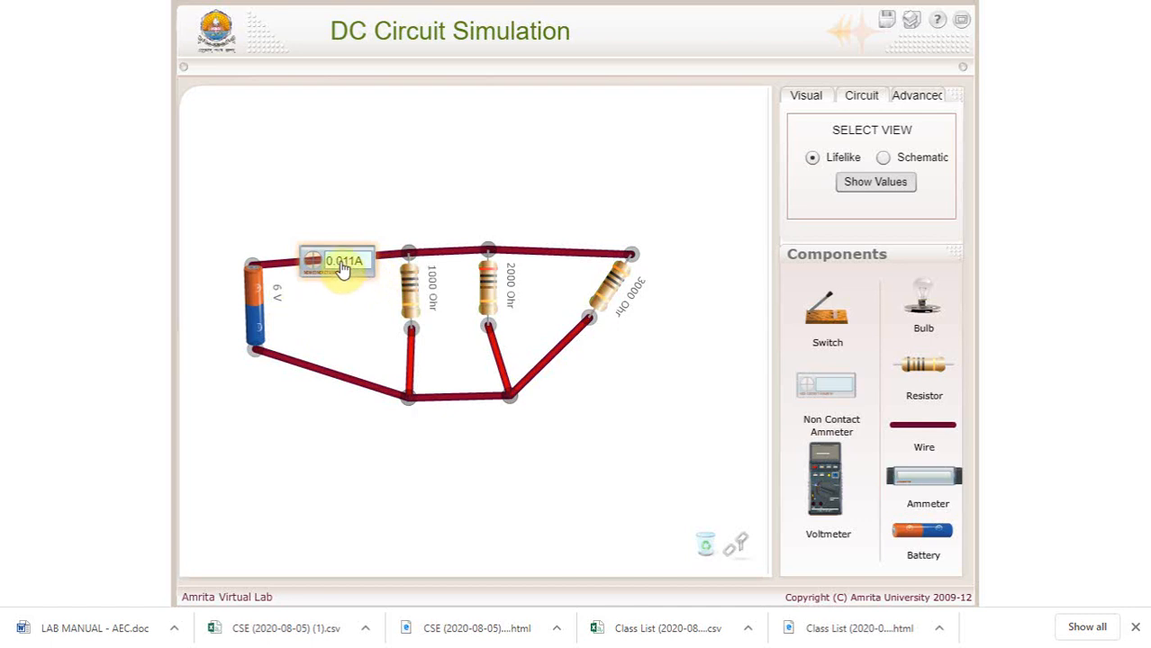
pyautogui.moveTo(342, 271); pyautogui.dragTo(437, 370)
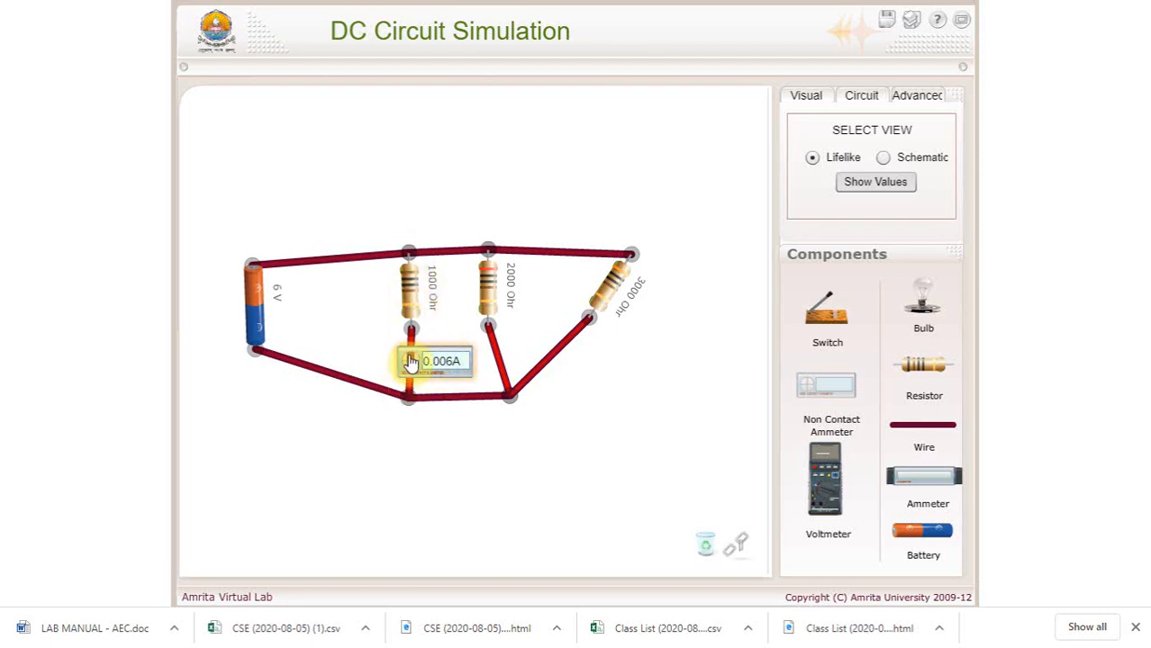
pyautogui.moveTo(437, 369); pyautogui.dragTo(576, 361)
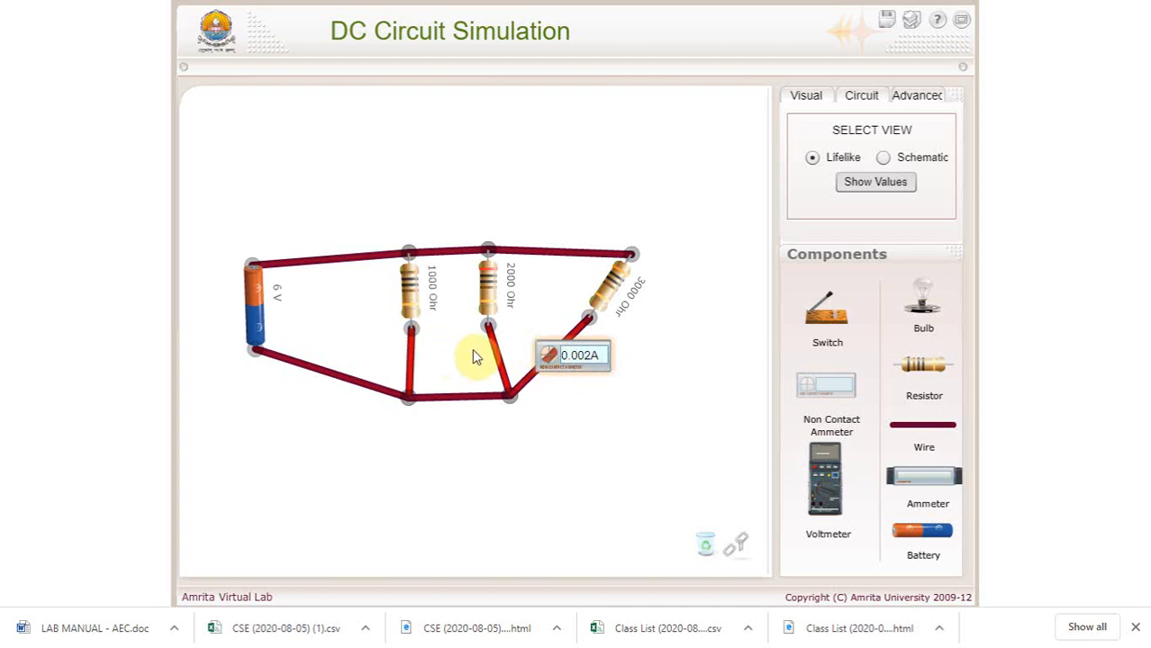
pyautogui.moveTo(587, 363); pyautogui.dragTo(338, 273)
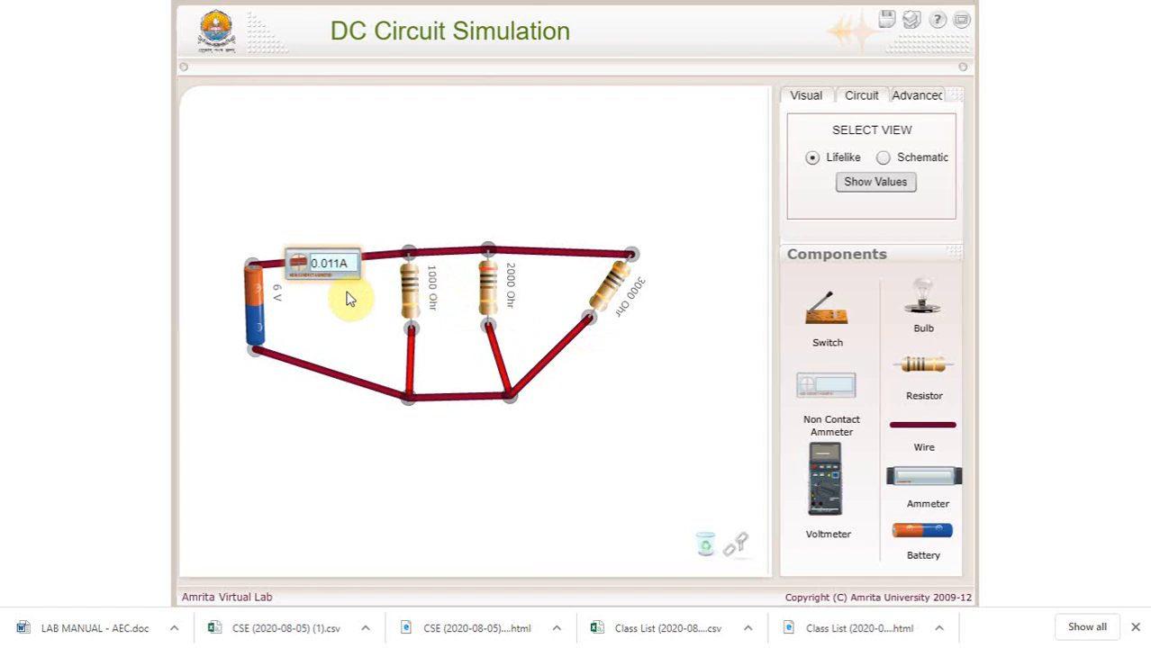